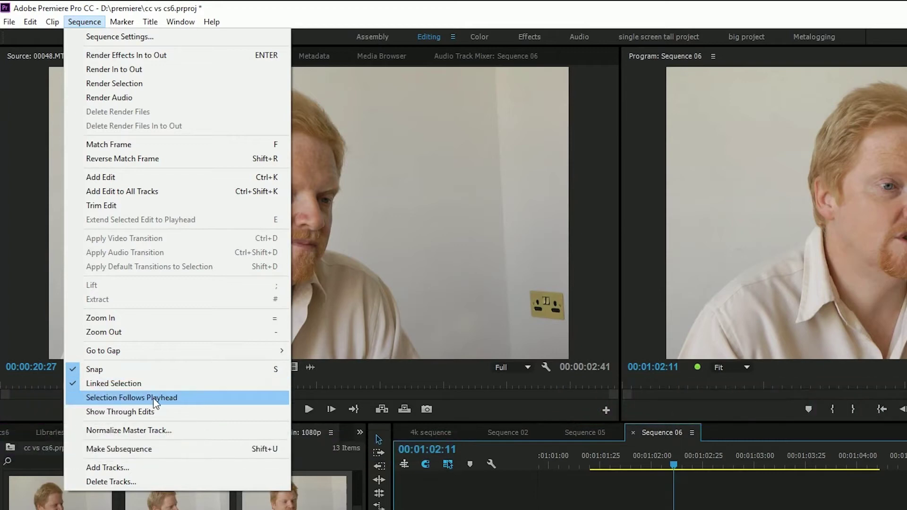
Enable Selection Follows Playhead from the Sequence menu
{"action": "left_click", "coordinate": [132, 398]}
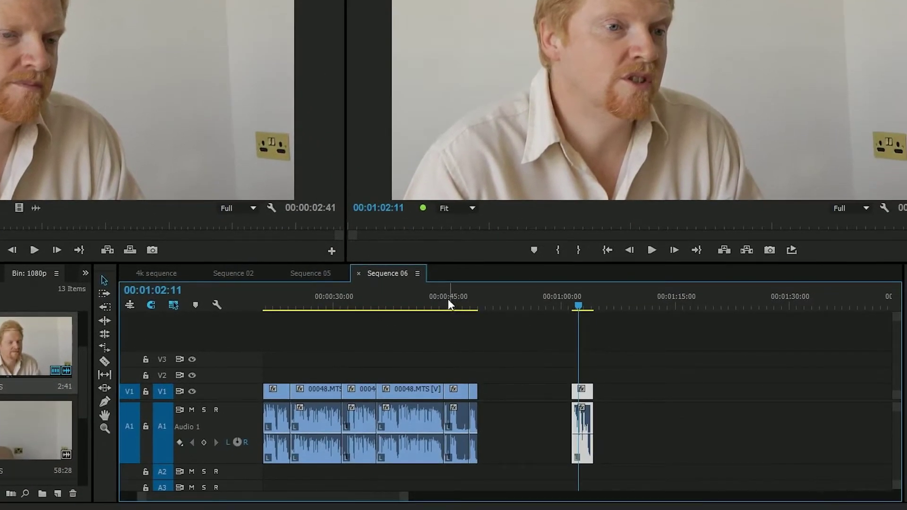
Scrub the playhead from about 00:00:32 back to 00:00:20:16 and through the edits
{"action": "left_click_drag", "start_coordinate": [448, 301], "coordinate": [487, 326]}
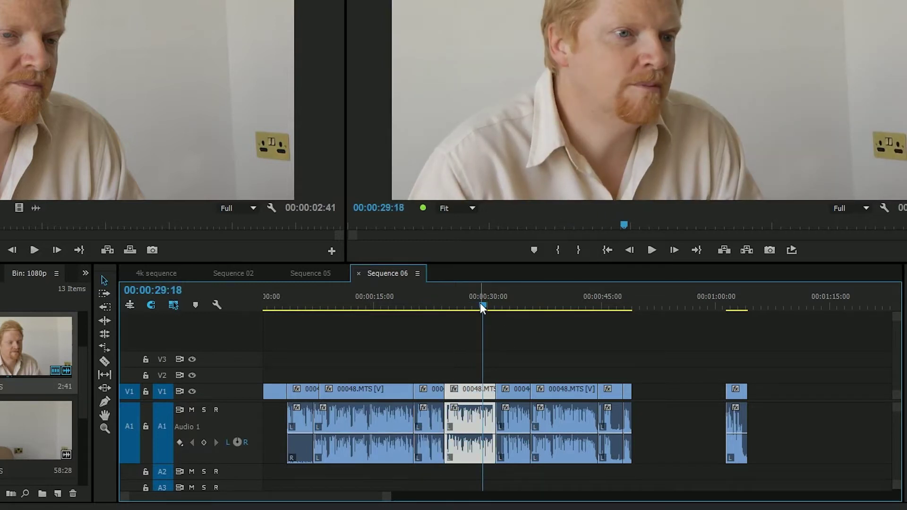
{"action": "left_click_drag", "start_coordinate": [484, 305], "coordinate": [476, 305]}
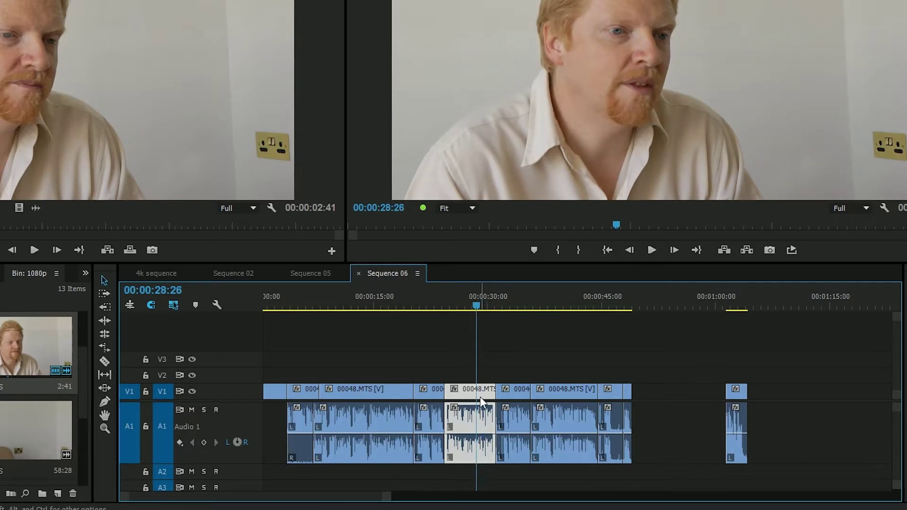
{"action": "left_click", "coordinate": [412, 305]}
{"action": "left_click_drag", "start_coordinate": [412, 305], "coordinate": [580, 333]}
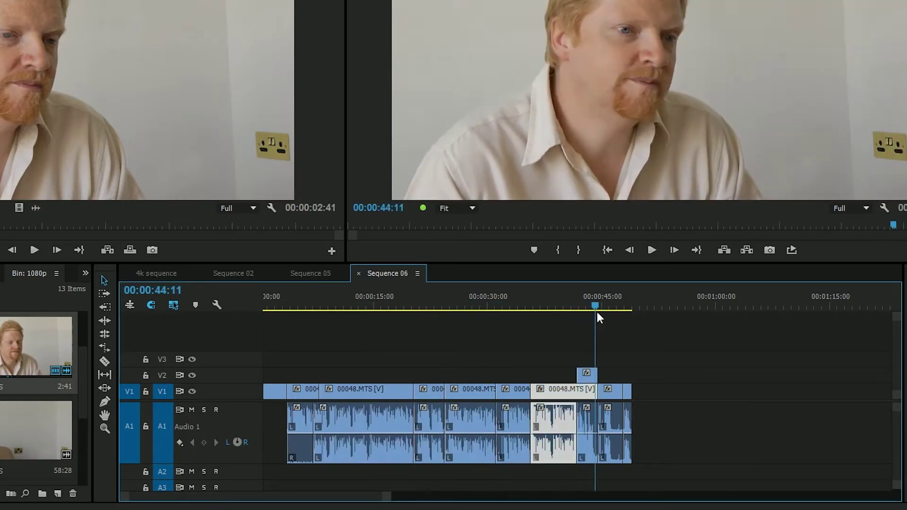
Scrub around 00:00:45, make V1 the targeted track, then scrub near 00:00:40 to select clips
{"action": "mouse_move", "coordinate": [596, 312]}
{"action": "left_mouse_down"}
{"action": "mouse_move", "coordinate": [622, 312]}
{"action": "mouse_move", "coordinate": [520, 323]}
{"action": "mouse_move", "coordinate": [591, 316]}
{"action": "left_mouse_up"}
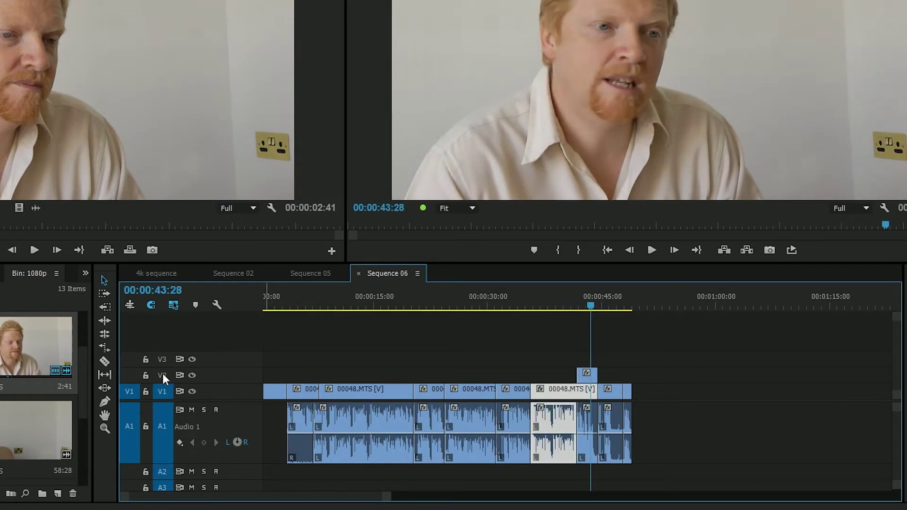
{"action": "mouse_move", "coordinate": [597, 300]}
{"action": "left_mouse_down"}
{"action": "mouse_move", "coordinate": [537, 296]}
{"action": "mouse_move", "coordinate": [584, 301]}
{"action": "mouse_move", "coordinate": [587, 310]}
{"action": "left_mouse_up"}
{"action": "left_click", "coordinate": [156, 392]}
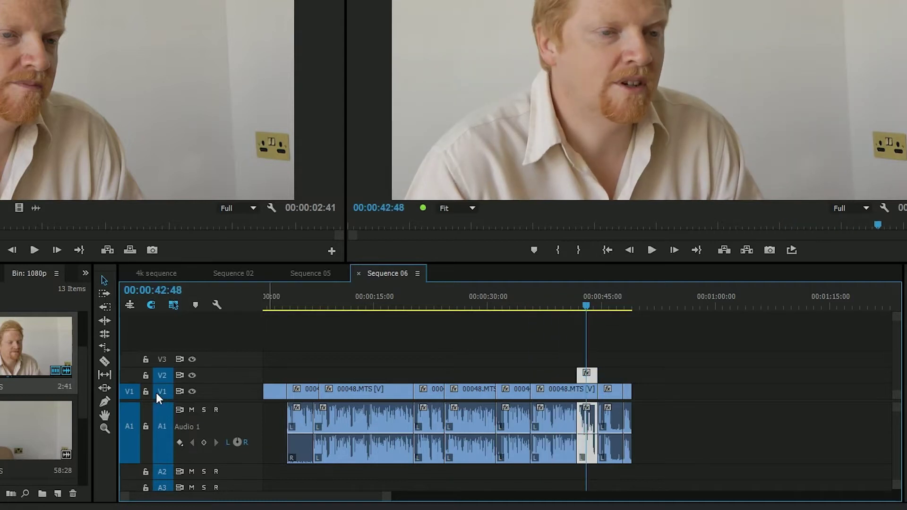
{"action": "left_click_drag", "start_coordinate": [524, 299], "coordinate": [381, 329]}
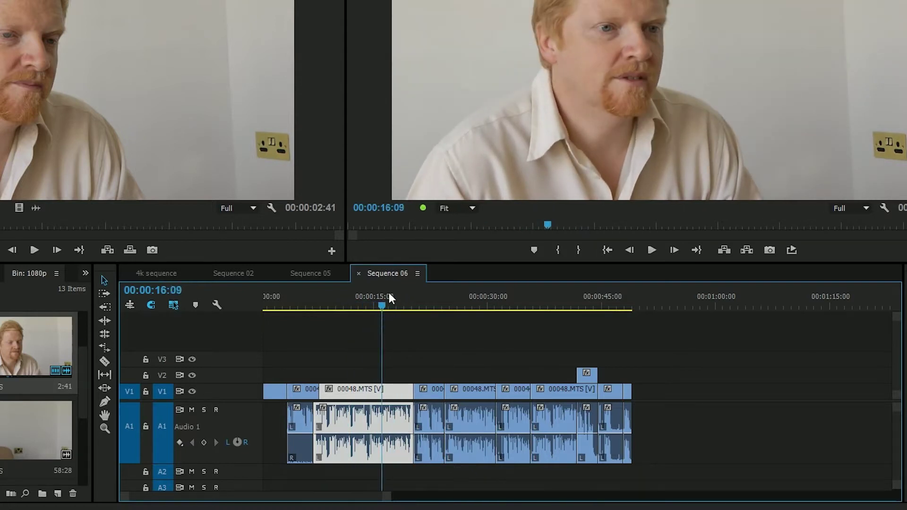
{"action": "left_click_drag", "start_coordinate": [390, 297], "coordinate": [367, 306]}
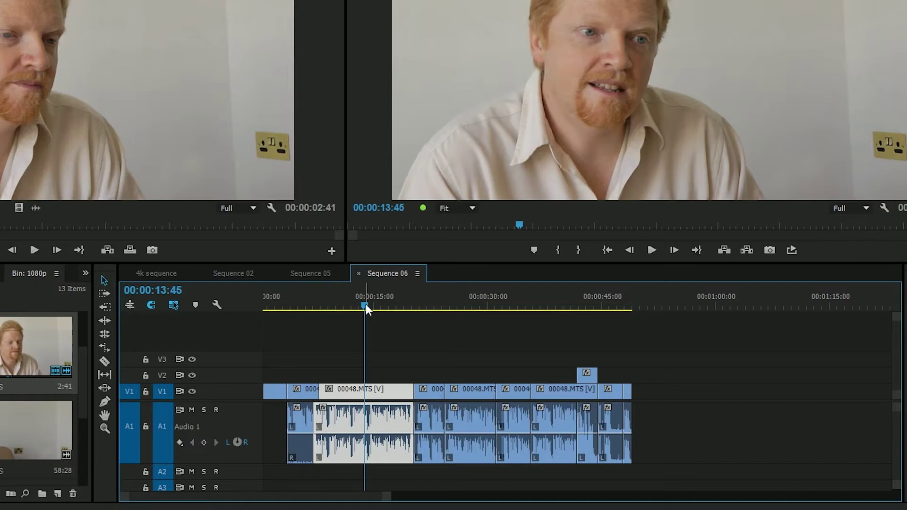
{"action": "key", "text": "Left"}
{"action": "key", "text": "Left"}
{"action": "key", "text": "Left"}
{"action": "key", "text": "Left"}
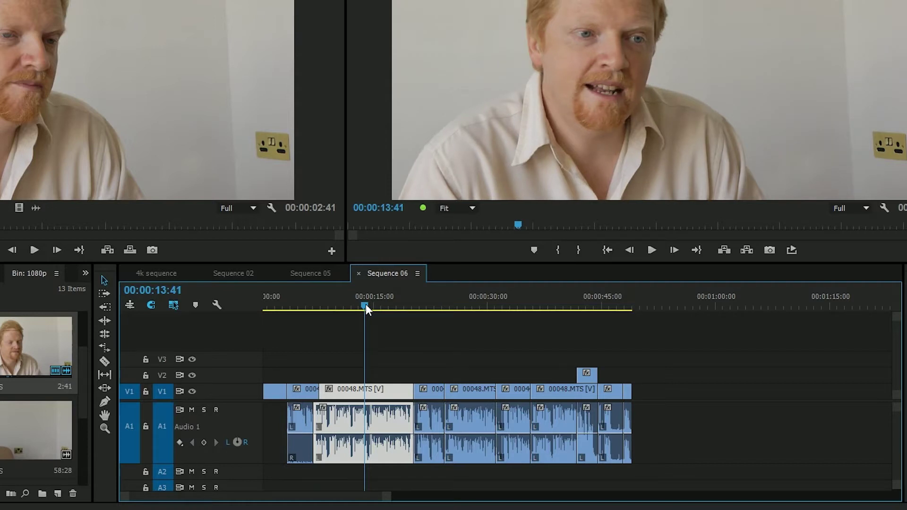
{"action": "mouse_move", "coordinate": [365, 305]}
{"action": "left_mouse_down"}
{"action": "mouse_move", "coordinate": [339, 305]}
{"action": "mouse_move", "coordinate": [390, 303]}
{"action": "mouse_move", "coordinate": [336, 315]}
{"action": "mouse_move", "coordinate": [377, 316]}
{"action": "left_mouse_up"}
Move the short clip past the sequence end, reposition it near 00:00:15, and scrub from 00:00:24 to 00:00:36
{"action": "left_click_drag", "start_coordinate": [587, 375], "coordinate": [654, 389]}
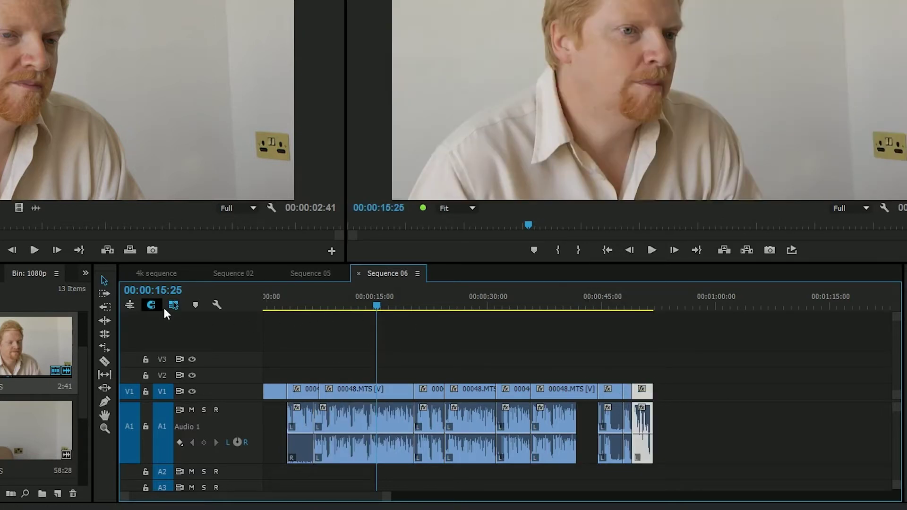
{"action": "left_click_drag", "start_coordinate": [648, 397], "coordinate": [388, 356]}
{"action": "left_click_drag", "start_coordinate": [380, 299], "coordinate": [448, 320]}
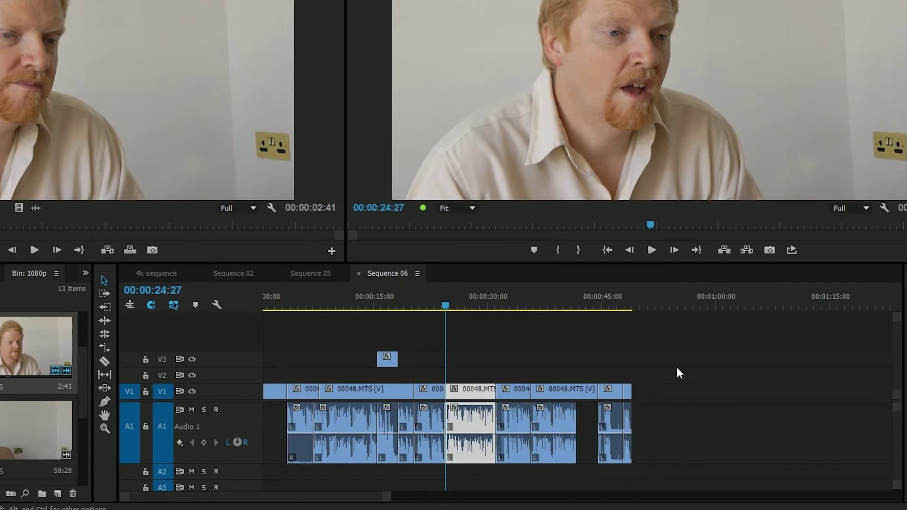
{"action": "left_click_drag", "start_coordinate": [472, 300], "coordinate": [466, 318]}
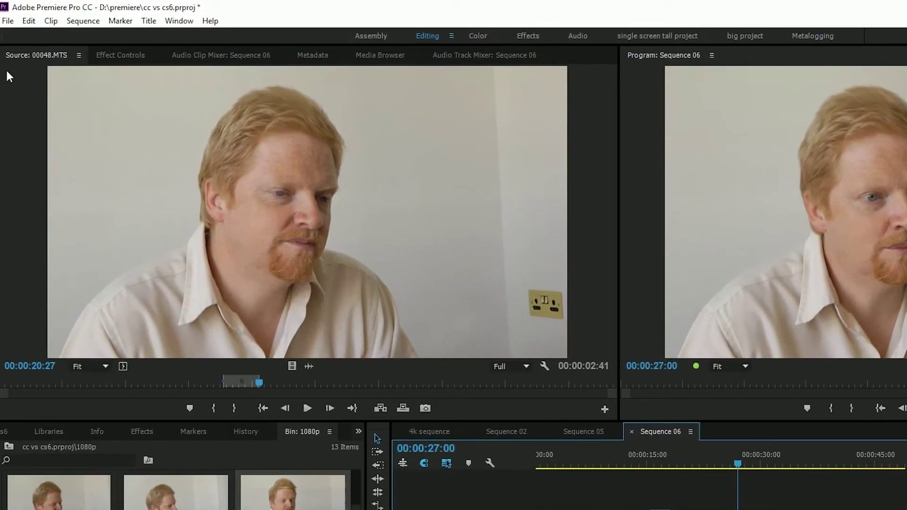
Open Edit > Preferences > General, then scrub the playhead between about 00:00:27 and 00:00:30
{"action": "left_click", "coordinate": [27, 20]}
{"action": "mouse_move", "coordinate": [38, 362]}
{"action": "left_click", "coordinate": [237, 362]}
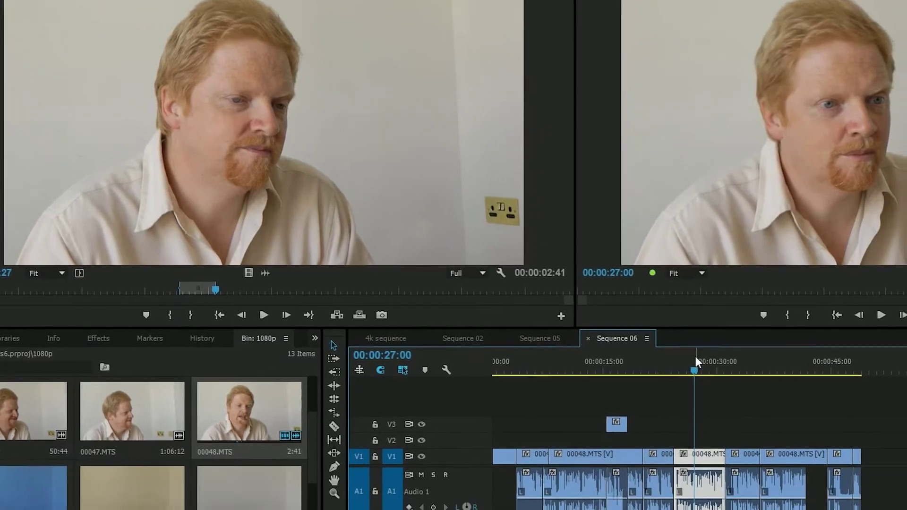
{"action": "mouse_move", "coordinate": [696, 357]}
{"action": "left_mouse_down"}
{"action": "mouse_move", "coordinate": [653, 362]}
{"action": "mouse_move", "coordinate": [779, 364]}
{"action": "mouse_move", "coordinate": [711, 359]}
{"action": "left_mouse_up"}
{"action": "left_click_drag", "start_coordinate": [696, 329], "coordinate": [677, 341]}
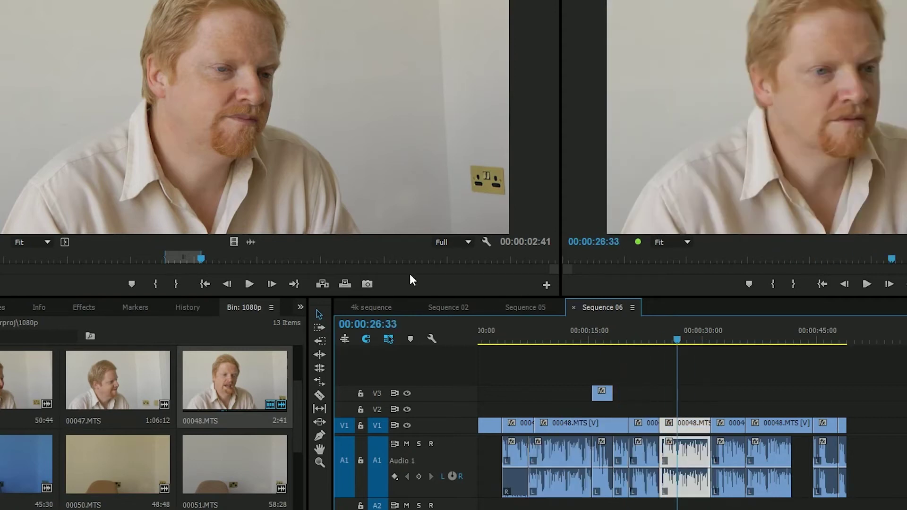
Turn off linked selection and move the clip's video alone onto V2, out of sync
{"action": "key", "text": "Up"}
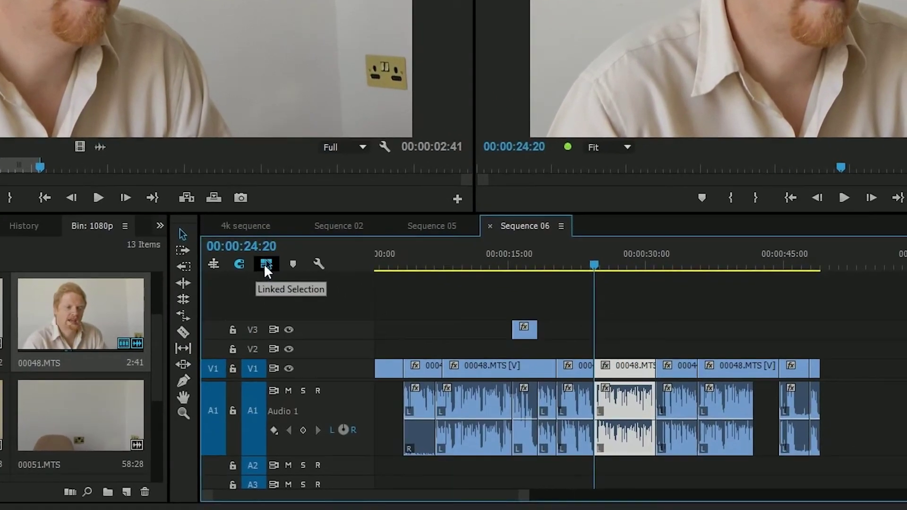
{"action": "left_click", "coordinate": [266, 264]}
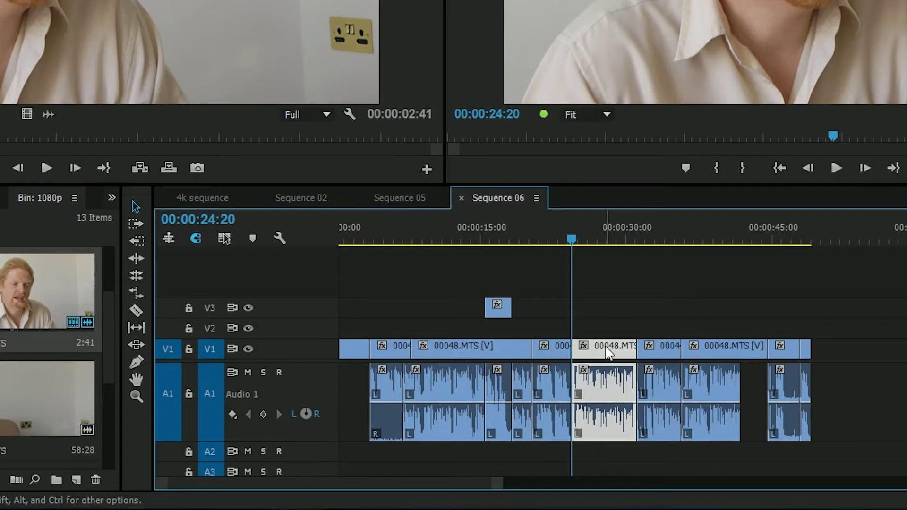
{"action": "left_click_drag", "start_coordinate": [608, 354], "coordinate": [675, 437]}
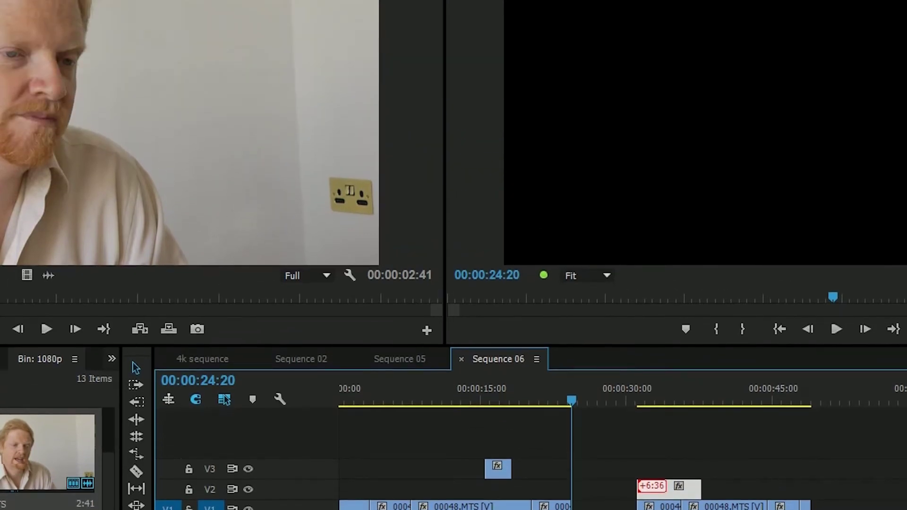
Unlink the 00048.MTS clip and slide its V2 video earlier, to start near 00:00:24:20
{"action": "right_click", "coordinate": [676, 457]}
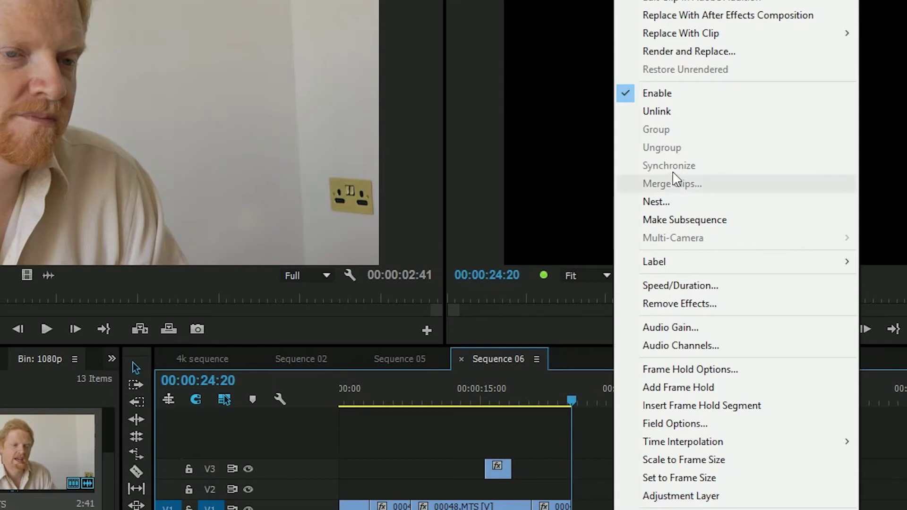
{"action": "left_click", "coordinate": [657, 112]}
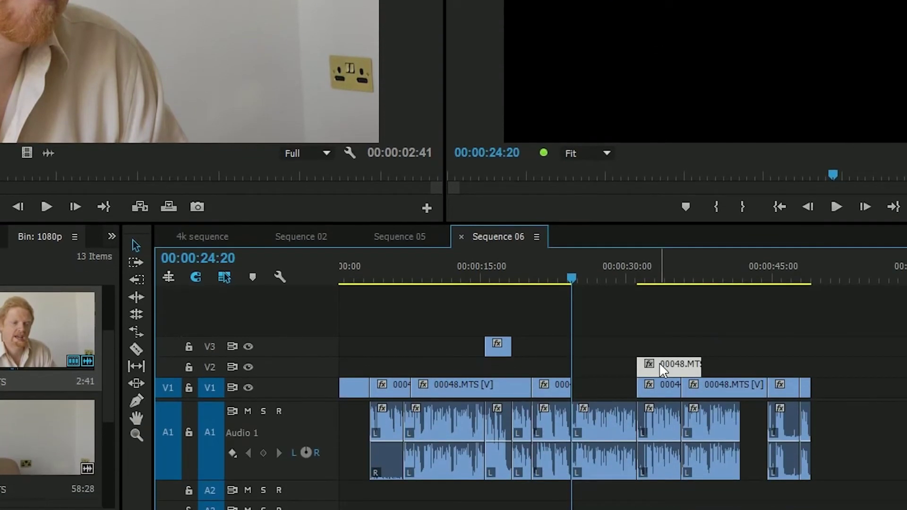
{"action": "left_click_drag", "start_coordinate": [659, 358], "coordinate": [611, 359]}
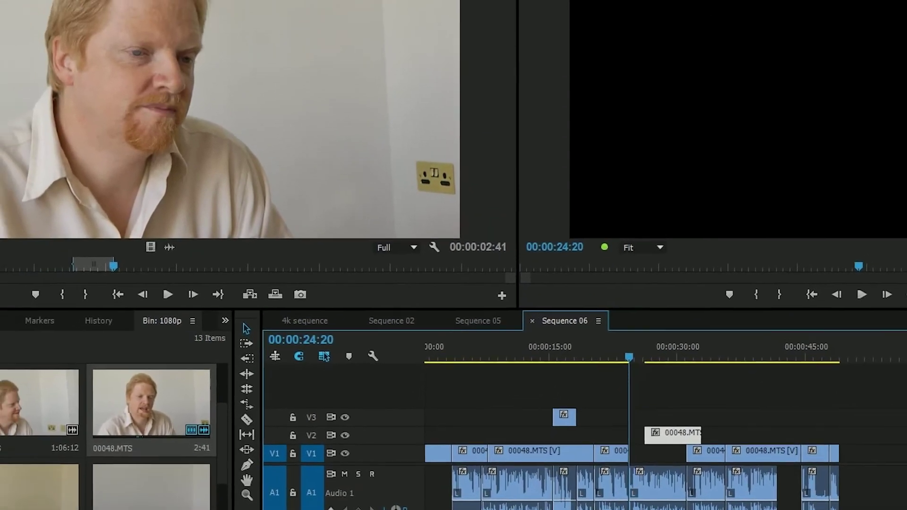
Enable 'Display out of sync indicators for unlinked clips', then nudge the V2 clip to a +1:03 offset
{"action": "left_click", "coordinate": [0, 0]}
{"action": "mouse_move", "coordinate": [42, 245]}
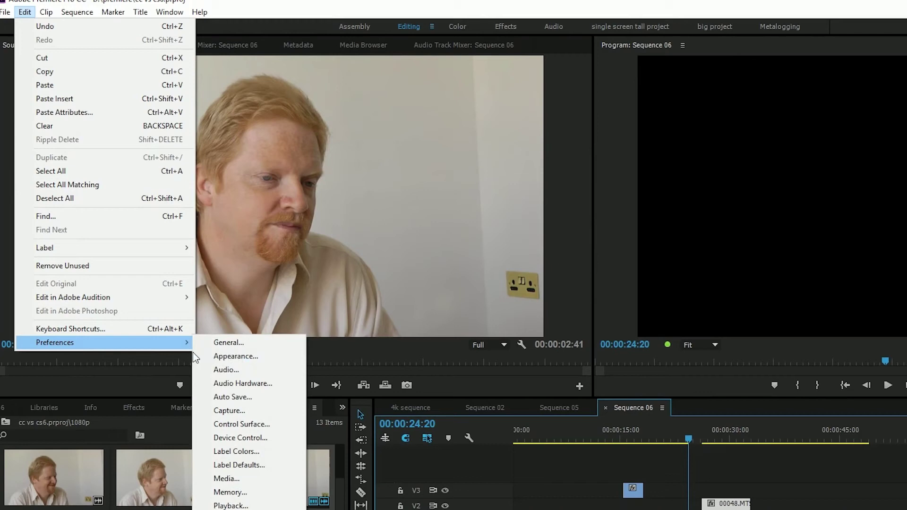
{"action": "left_click", "coordinate": [245, 343]}
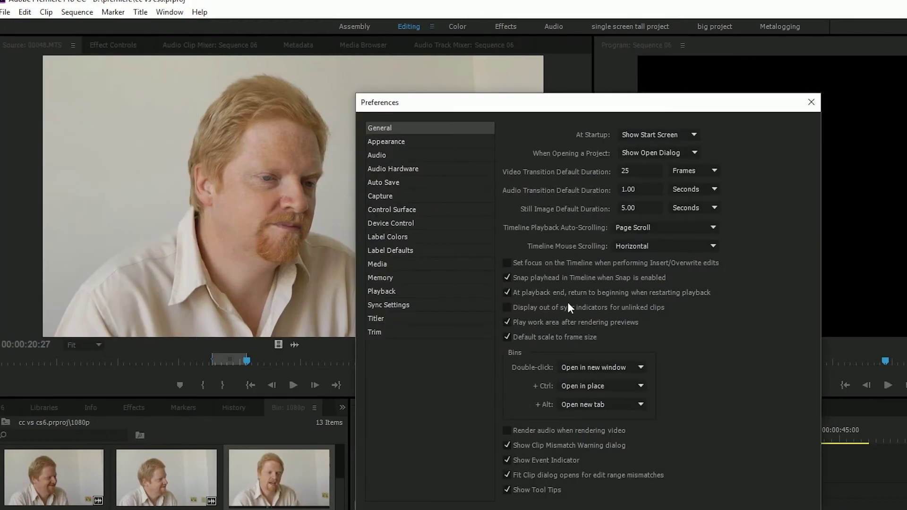
{"action": "left_click", "coordinate": [508, 307]}
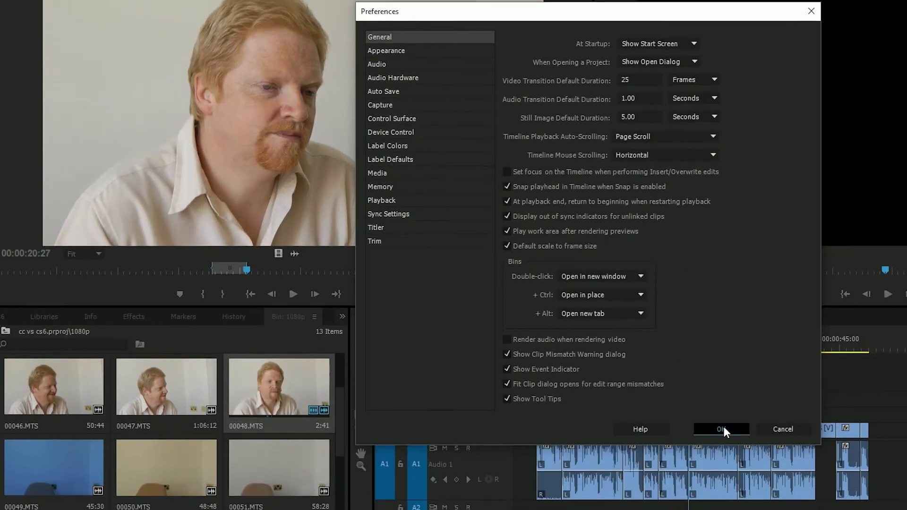
{"action": "left_click", "coordinate": [723, 427]}
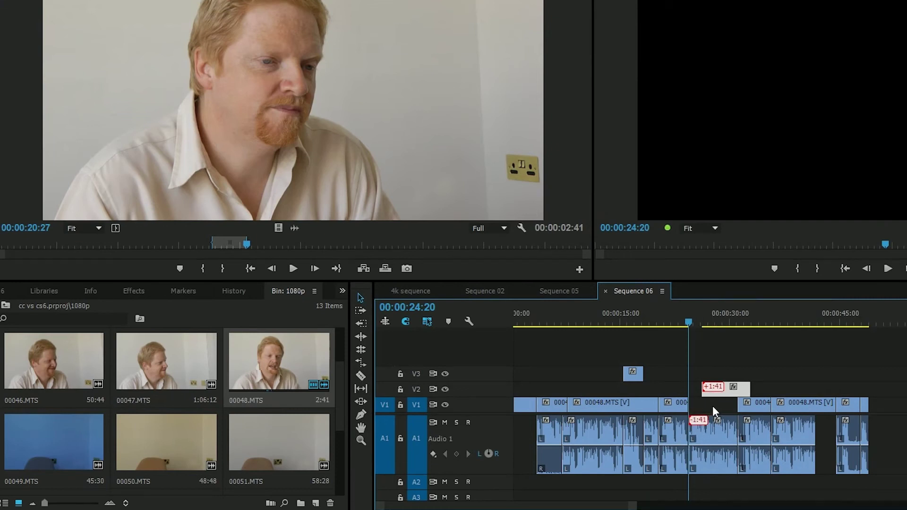
{"action": "left_click_drag", "start_coordinate": [714, 411], "coordinate": [737, 394]}
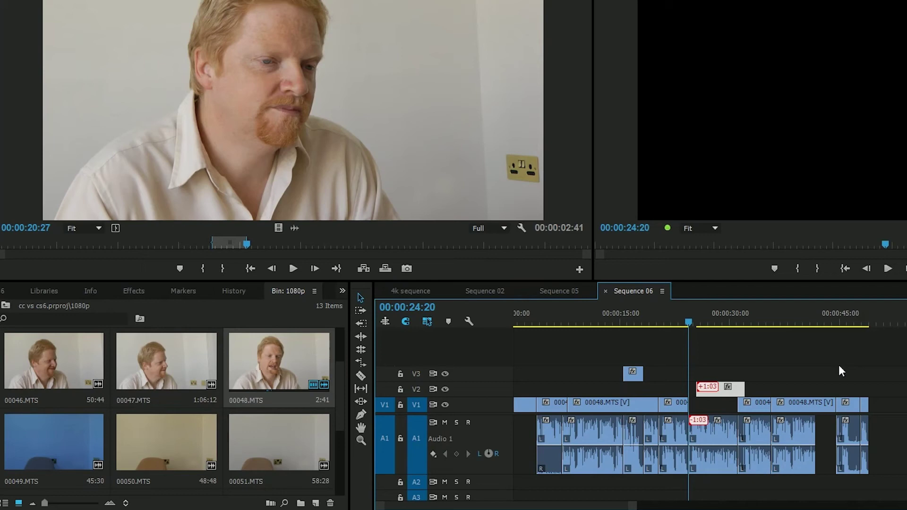
Place 00047.MTS from the bin after the end of Sequence 06
{"action": "left_click", "coordinate": [605, 321]}
{"action": "left_click", "coordinate": [600, 401]}
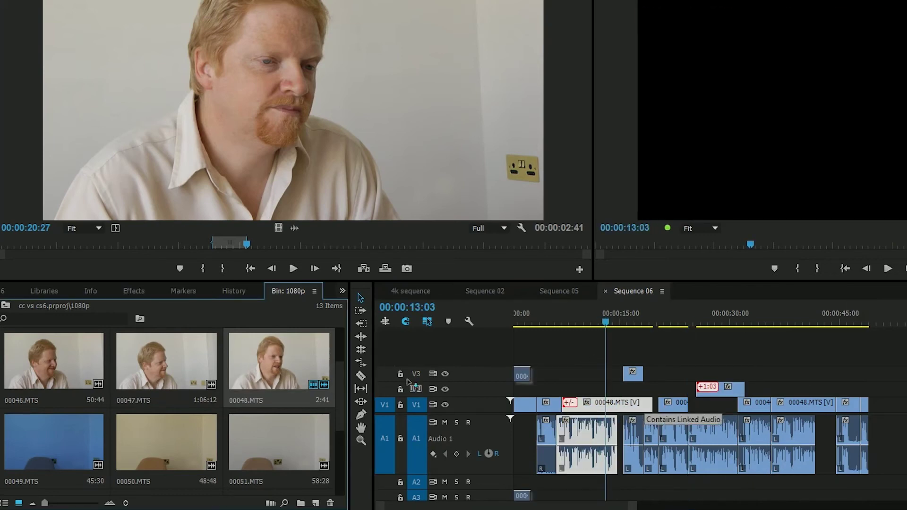
{"action": "left_click_drag", "start_coordinate": [171, 366], "coordinate": [887, 431]}
{"action": "left_click_drag", "start_coordinate": [697, 431], "coordinate": [698, 431]}
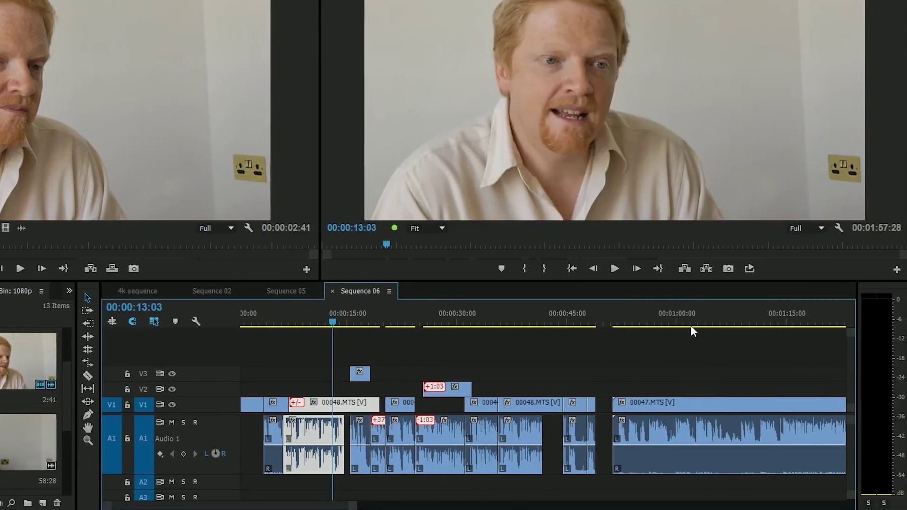
Cut 00047.MTS at about 01:12:26 with Ctrl+K, then play back to check the cut
{"action": "left_click", "coordinate": [853, 323]}
{"action": "key", "text": "ctrl+k"}
{"action": "mouse_move", "coordinate": [769, 323]}
{"action": "left_mouse_down"}
{"action": "mouse_move", "coordinate": [751, 317]}
{"action": "mouse_move", "coordinate": [785, 333]}
{"action": "mouse_move", "coordinate": [749, 321]}
{"action": "mouse_move", "coordinate": [789, 323]}
{"action": "mouse_move", "coordinate": [759, 327]}
{"action": "left_mouse_up"}
{"action": "key", "text": "space"}
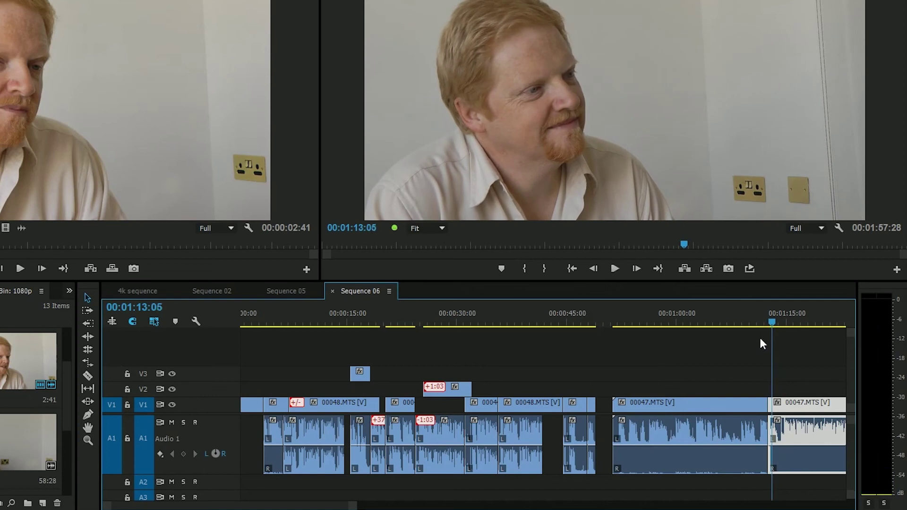
{"action": "left_click", "coordinate": [779, 321]}
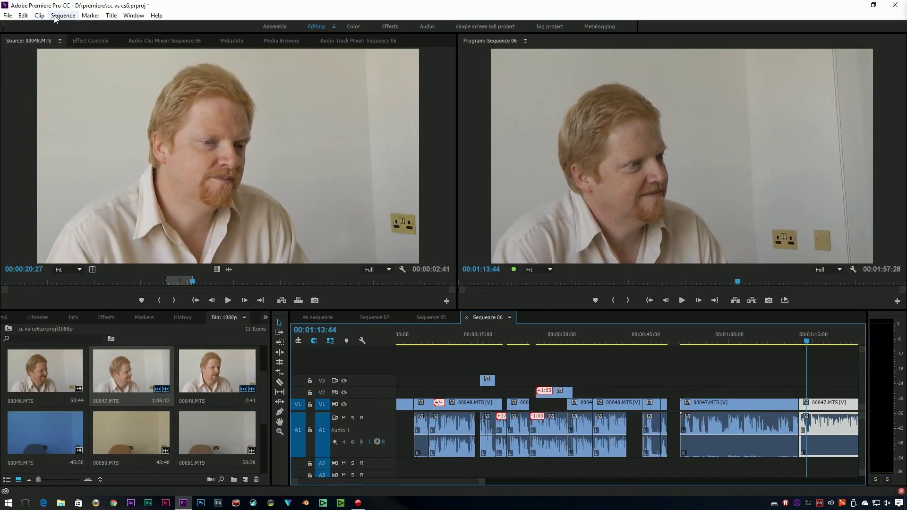
Show Through Edits, then use Join Through Edits to merge the two 00047.MTS pieces at the cut
{"action": "left_click", "coordinate": [56, 17]}
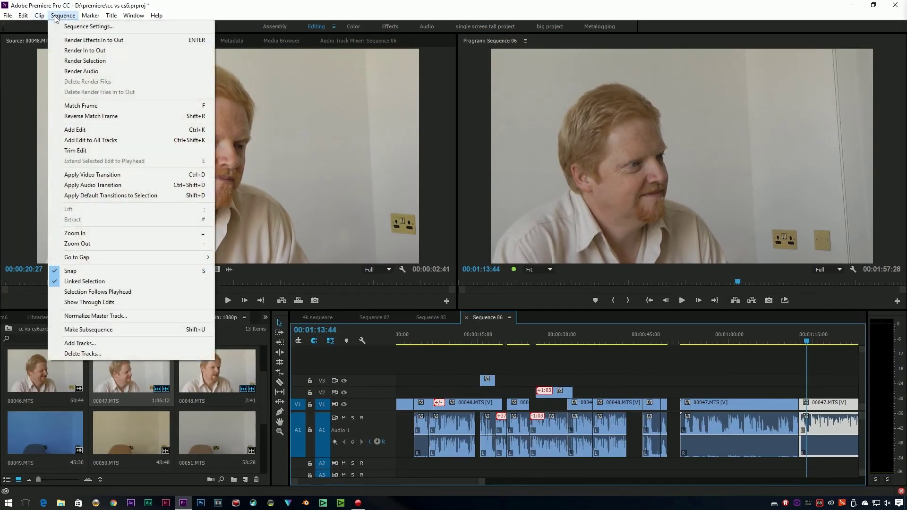
{"action": "left_click", "coordinate": [101, 302]}
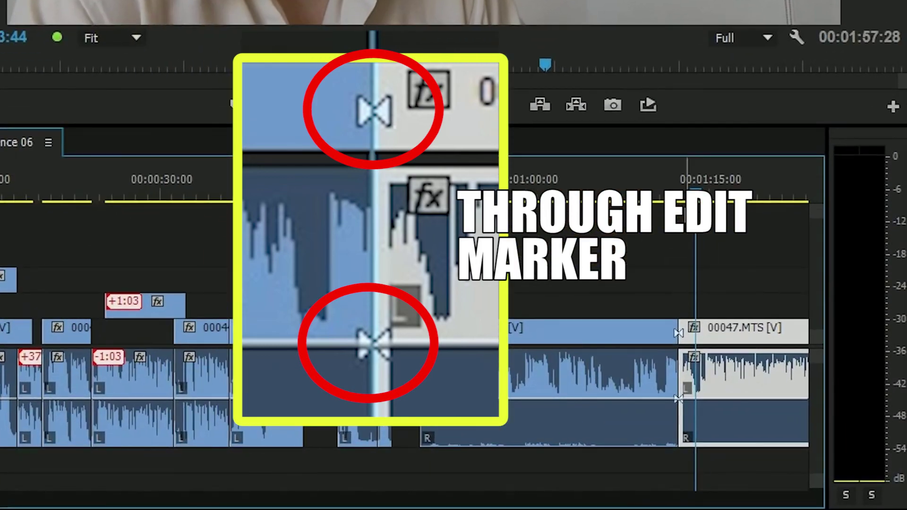
{"action": "left_click", "coordinate": [717, 235]}
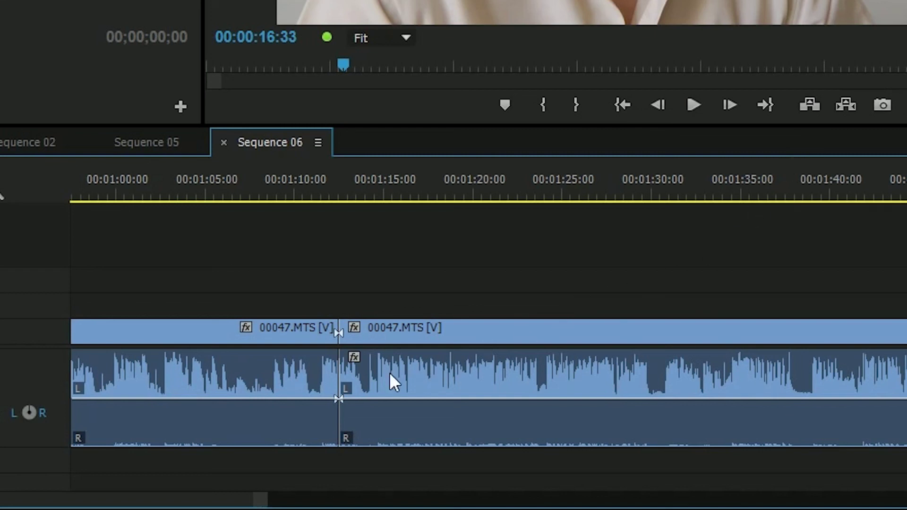
{"action": "right_click", "coordinate": [338, 336]}
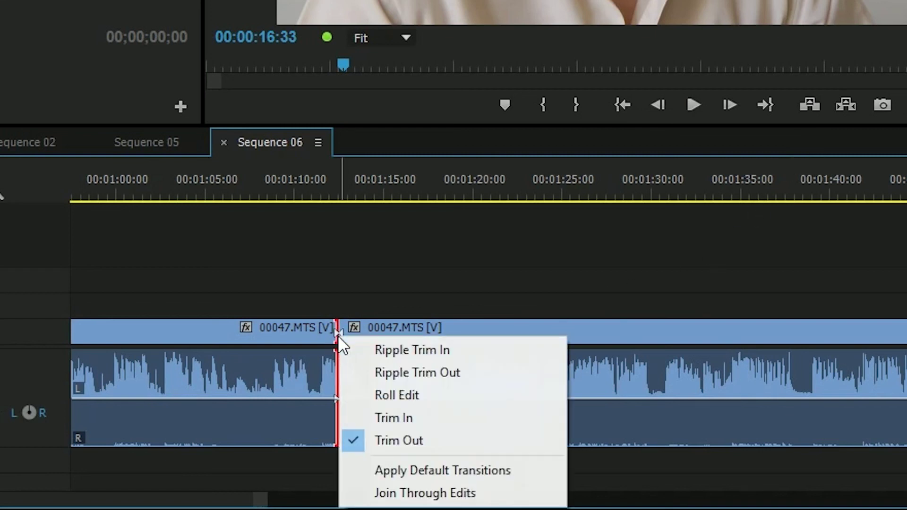
{"action": "left_click", "coordinate": [431, 494]}
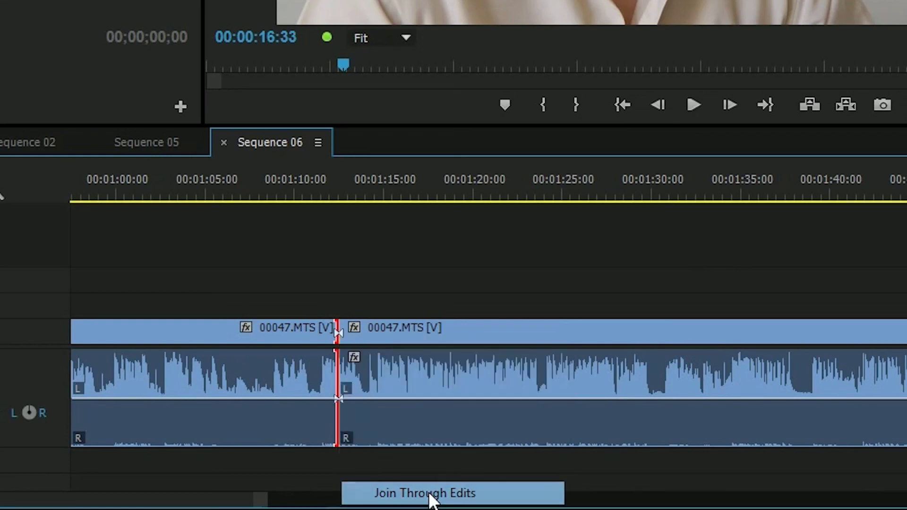